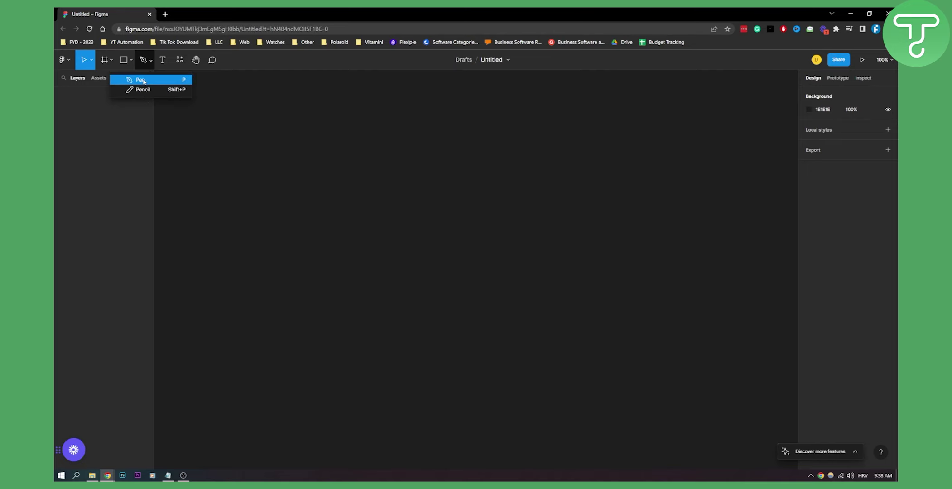
Step: Draw a closed vector with the Pen tool: a long horizontal top line joined by curved segments through a lower point
left_click(140, 80)
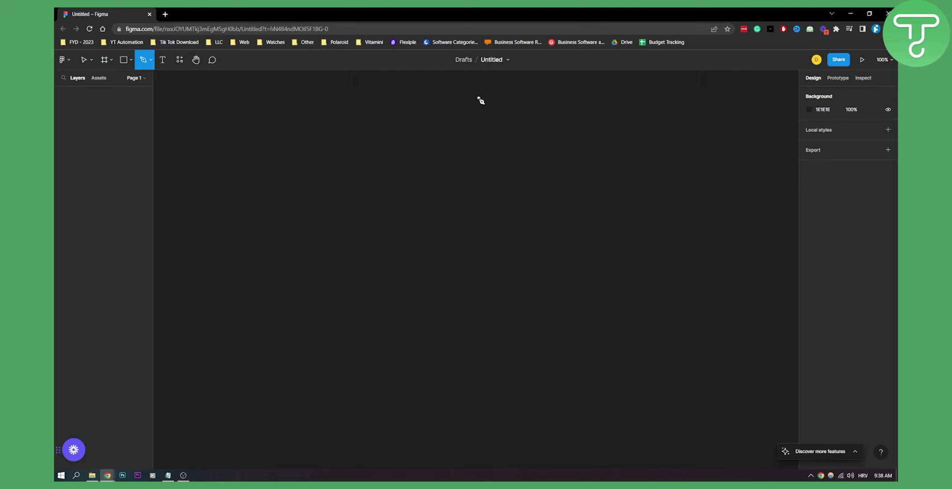
left_click(245, 119)
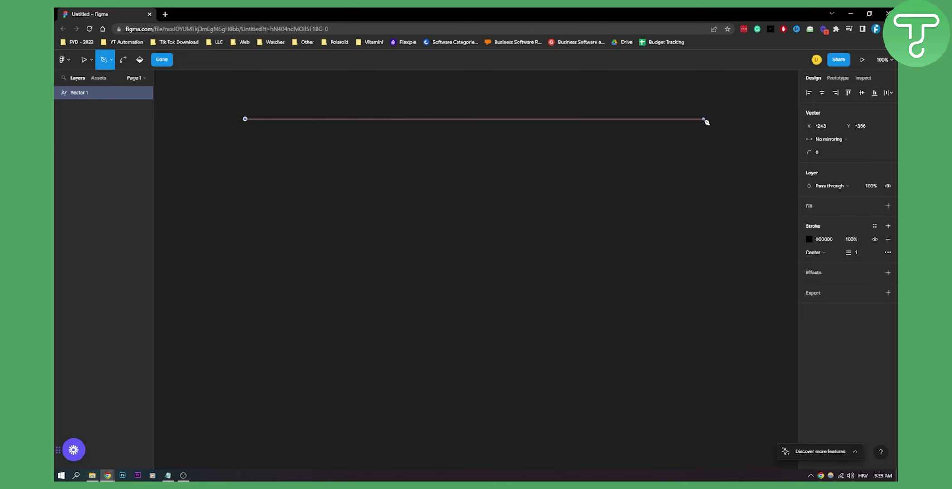
left_click(704, 119)
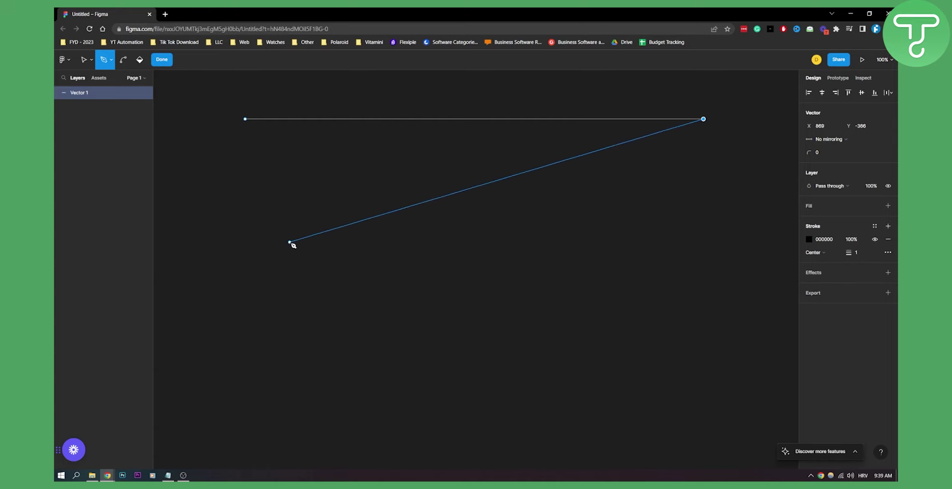
left_click(290, 242)
left_click_drag(290, 242, 213, 91)
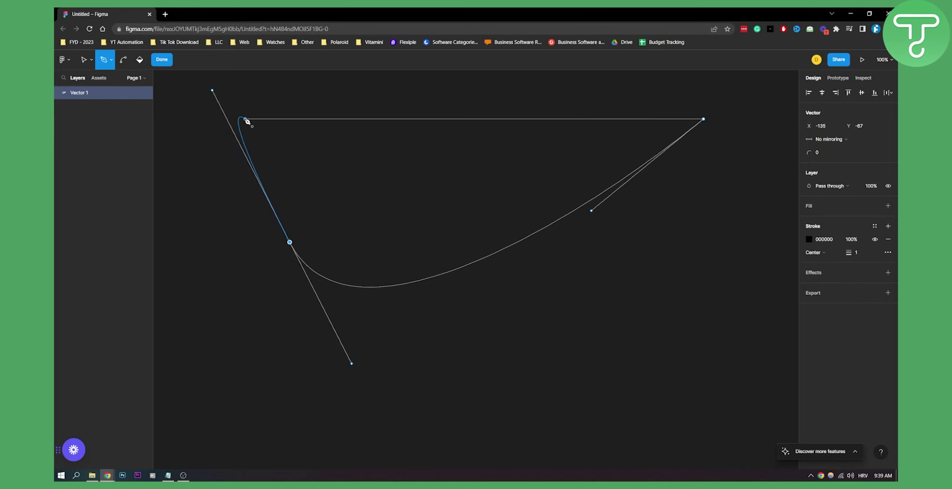
left_click(290, 243)
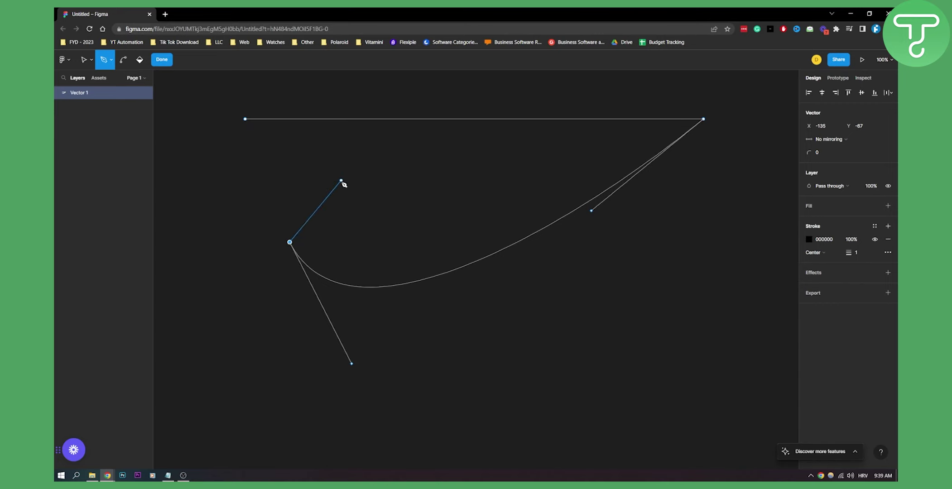
left_click(246, 121)
left_click_drag(246, 121, 458, 123)
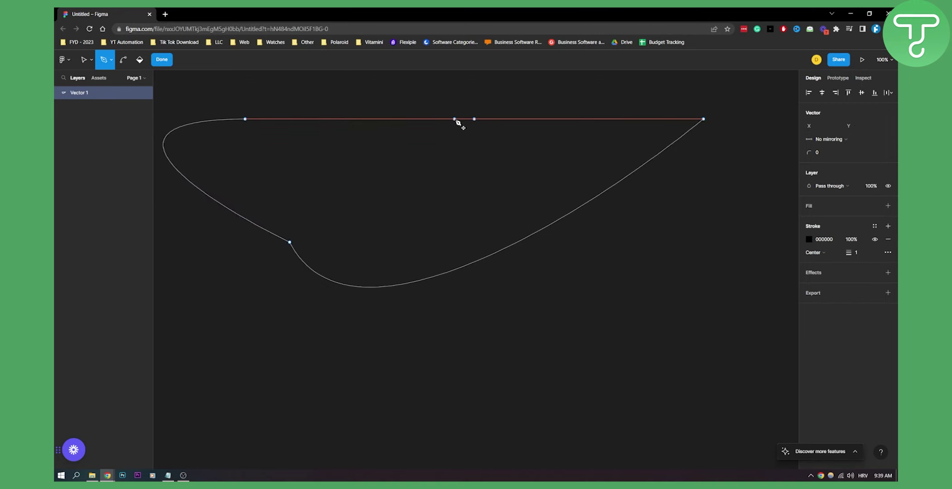
Step: Try to continue the path from its first point, and shift the vector's top line slightly up and to the right
left_click(247, 121)
left_click_drag(249, 122, 379, 78)
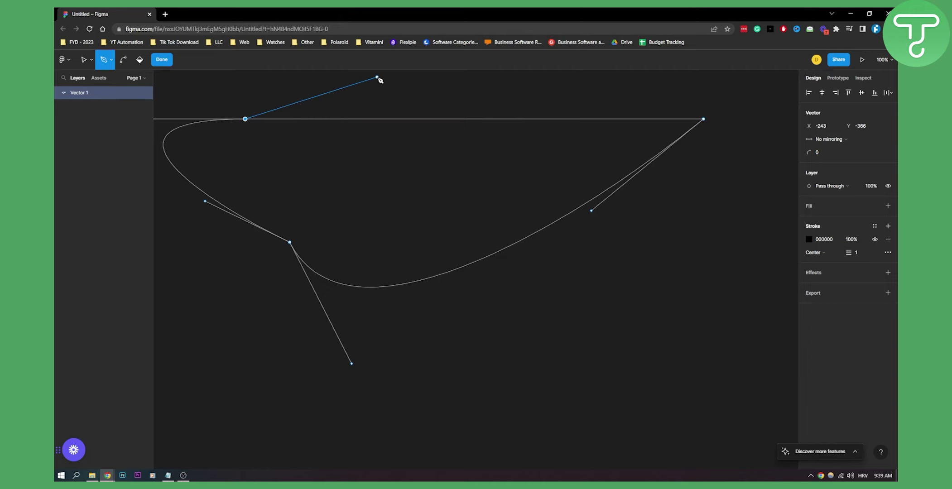
left_click_drag(380, 79, 244, 110)
left_click(86, 62)
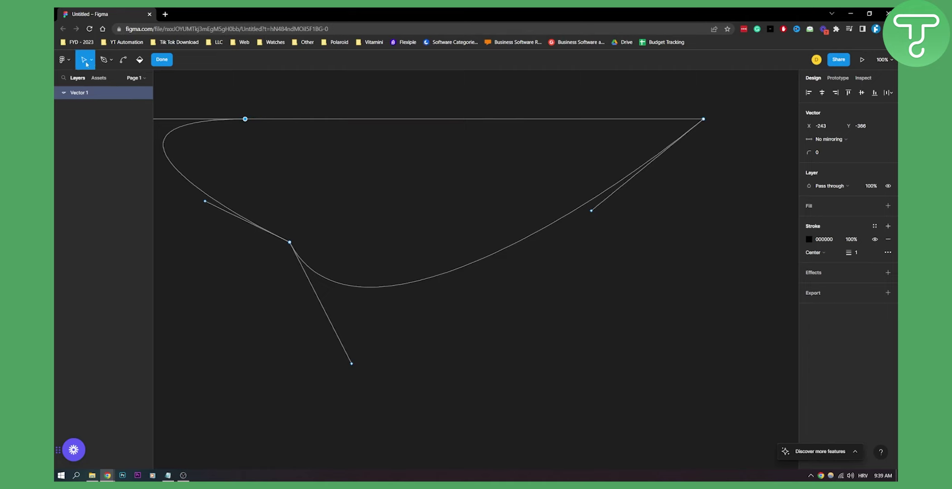
left_click_drag(276, 120, 329, 115)
left_click_drag(647, 304, 315, 82)
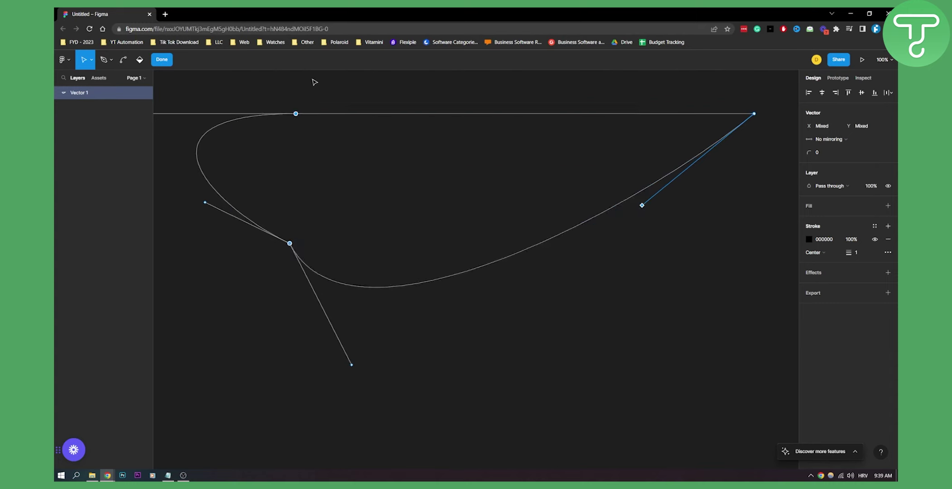
Step: Finish editing the vector, convert it into a component and move it lower on the canvas
left_click(163, 63)
left_click(487, 61)
left_click_drag(443, 148, 449, 191)
left_click_drag(508, 217, 505, 221)
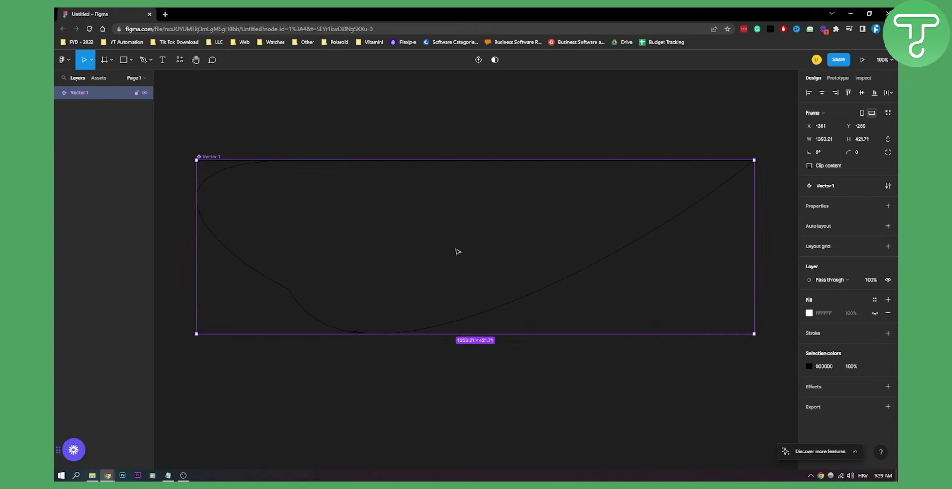
Step: Set the component's fill to visible white FFFFFF at 0% opacity
left_click(816, 313)
left_click(809, 313)
left_click_drag(732, 310, 666, 272)
left_click_drag(787, 386, 717, 386)
left_click(791, 256)
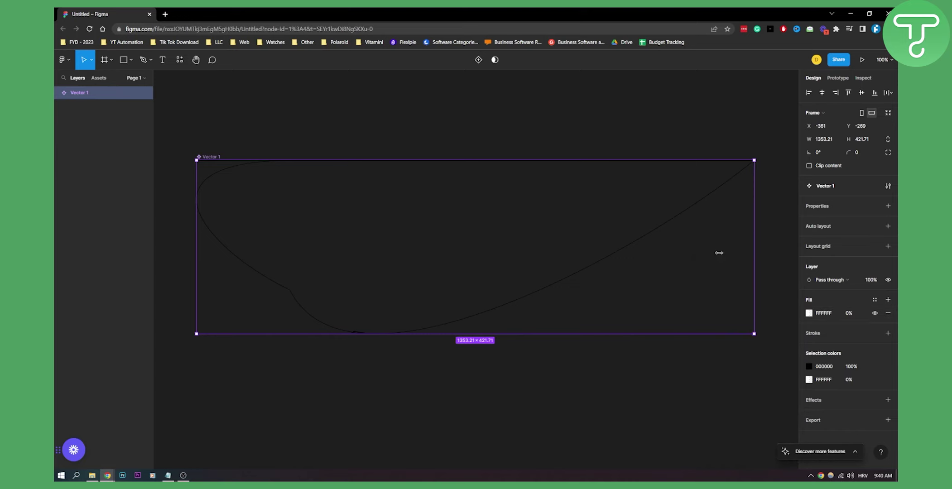
Step: Try adjusting the component's black selection colour and delete the component from the canvas
left_click(809, 368)
left_click_drag(787, 361, 668, 248)
left_click(525, 368)
mouse_move(480, 317)
left_mouse_down()
mouse_move(485, 268)
mouse_move(468, 305)
left_mouse_up()
key("Delete")
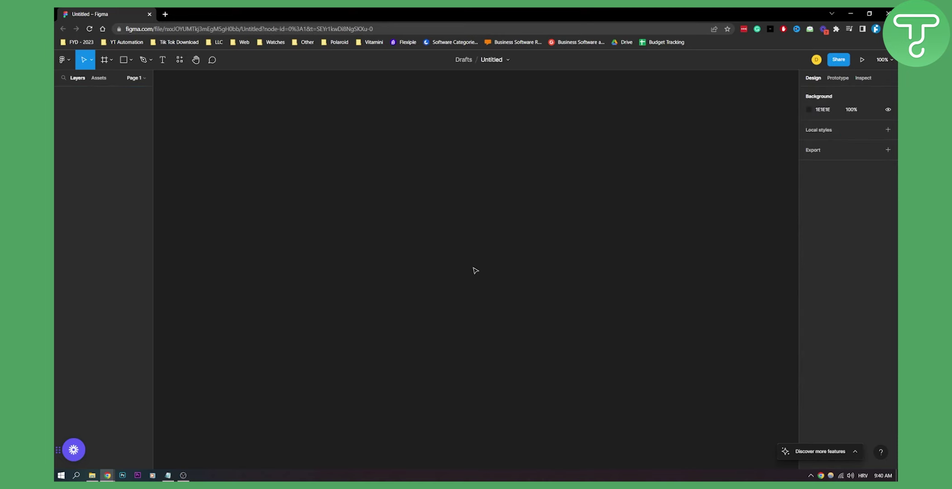
Step: Draw a closed rectangle of about 981 by 505 with the Pen tool, using four corner points
left_click(144, 60)
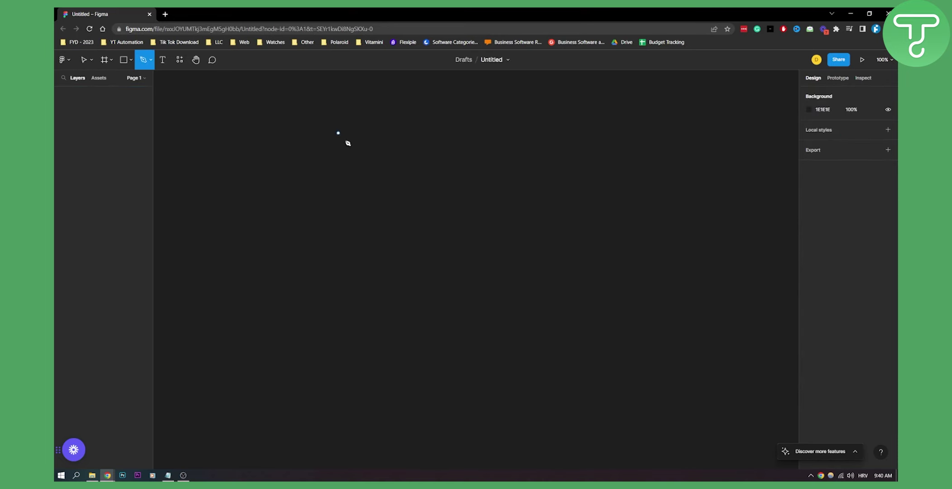
left_click(263, 111)
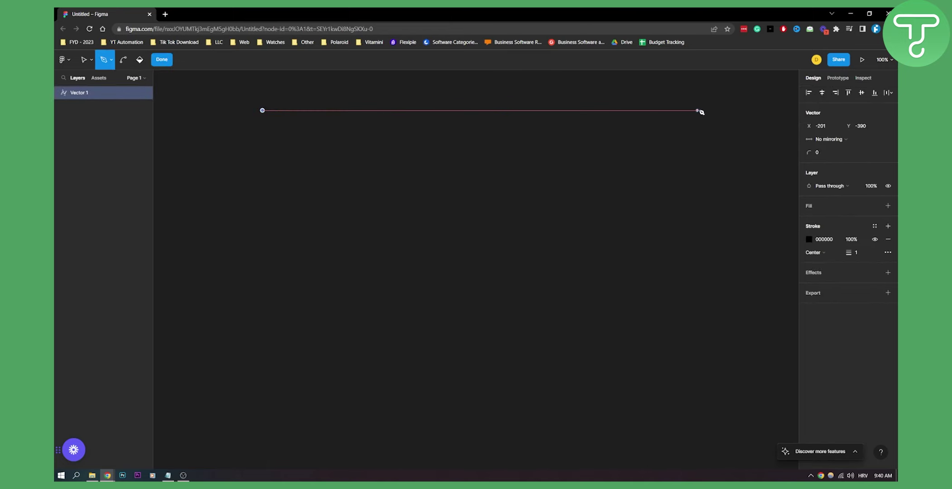
left_click(667, 110)
left_click(667, 318)
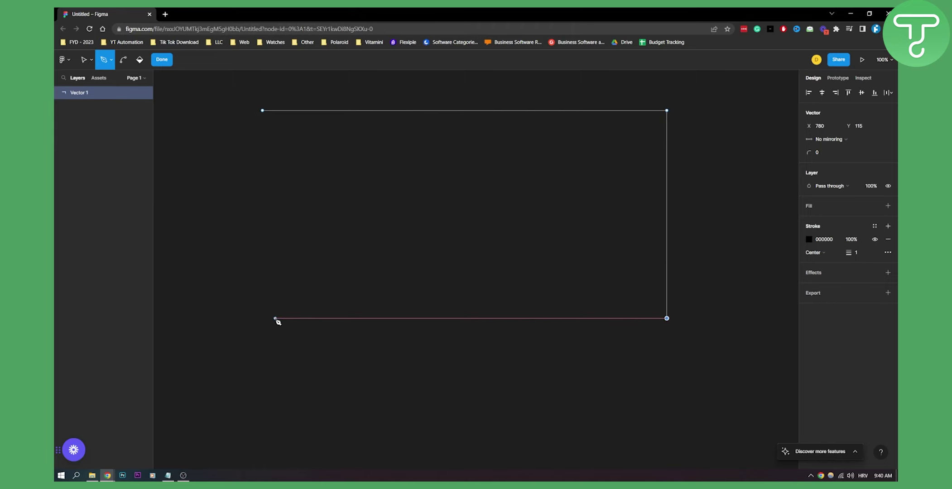
left_click(263, 318)
left_click(262, 110)
Step: Draw a closed, curved blob shape inside the rectangle with the Pen tool, using four anchor points
left_click(410, 175)
left_click(371, 183)
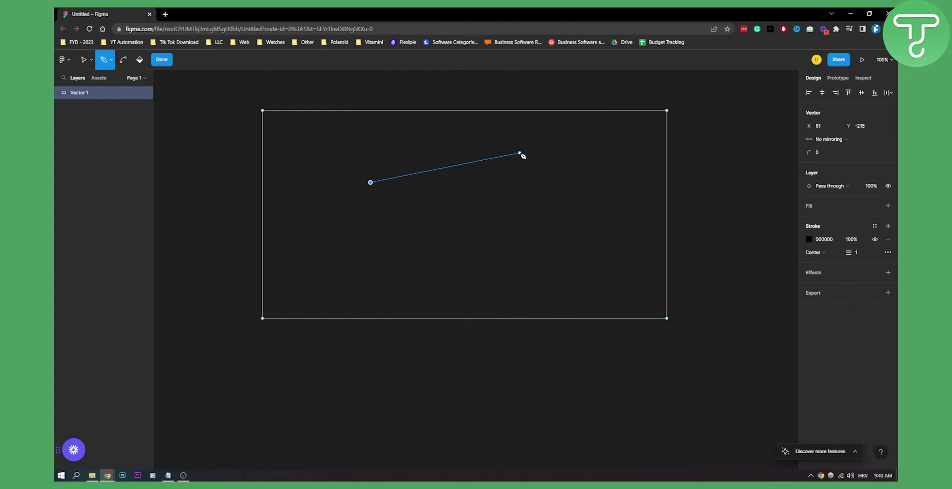
left_click_drag(519, 153, 683, 201)
left_click(520, 153)
left_click_drag(583, 210, 536, 255)
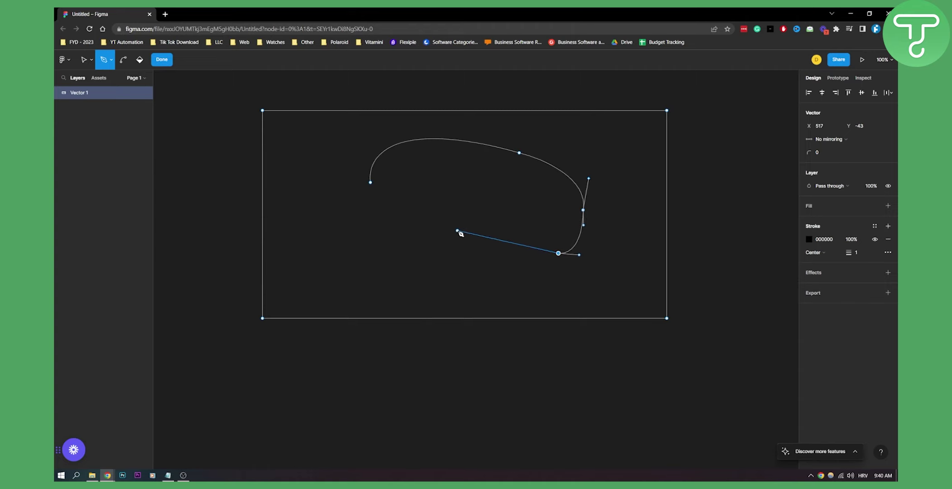
left_click_drag(371, 182, 403, 122)
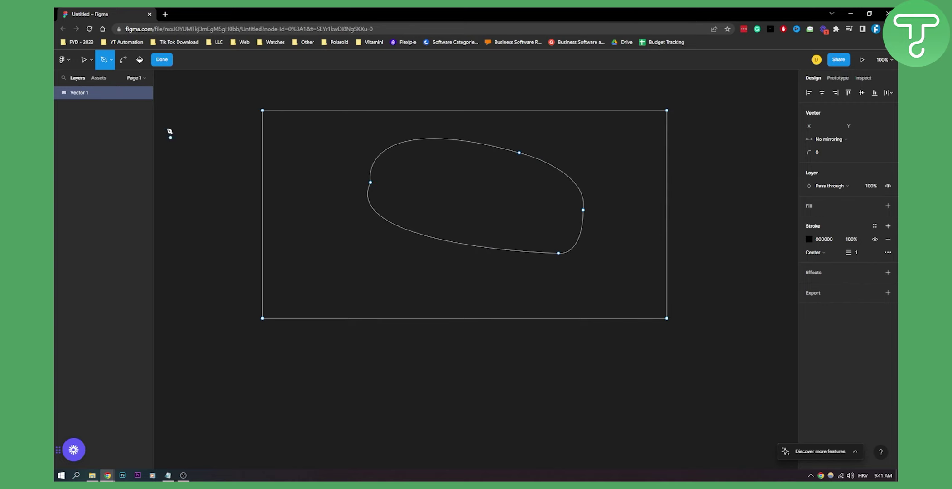
Step: Search Google in a new browser tab for "pen tool drawing shapes" and show the image results
left_click(167, 14)
type("pen tool")
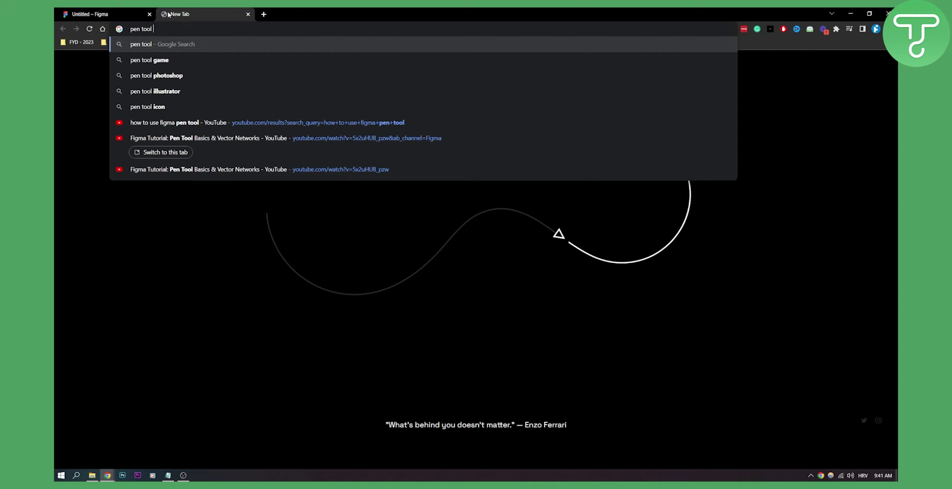
type("drawing")
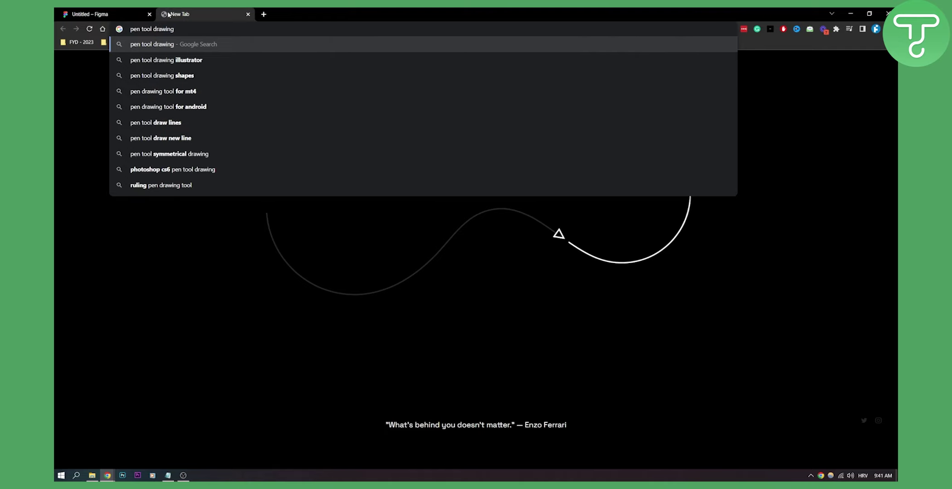
type(" shapes")
key("Return")
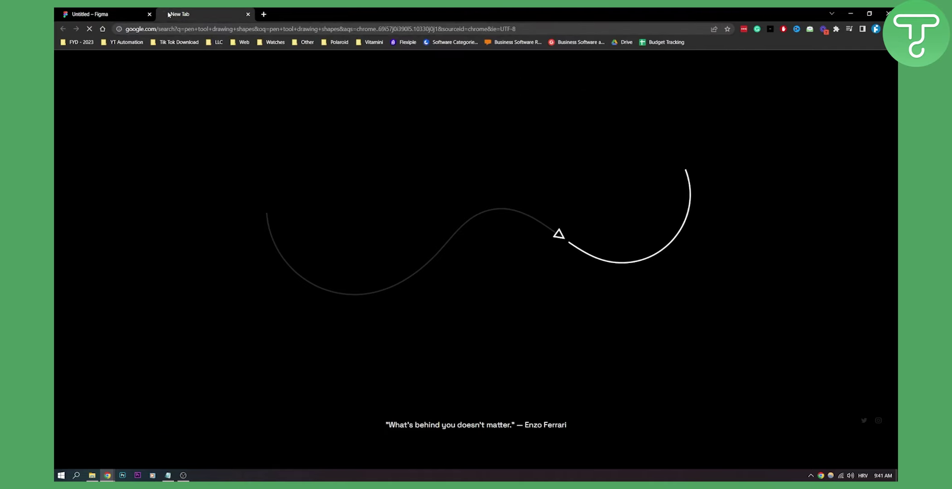
left_click(188, 97)
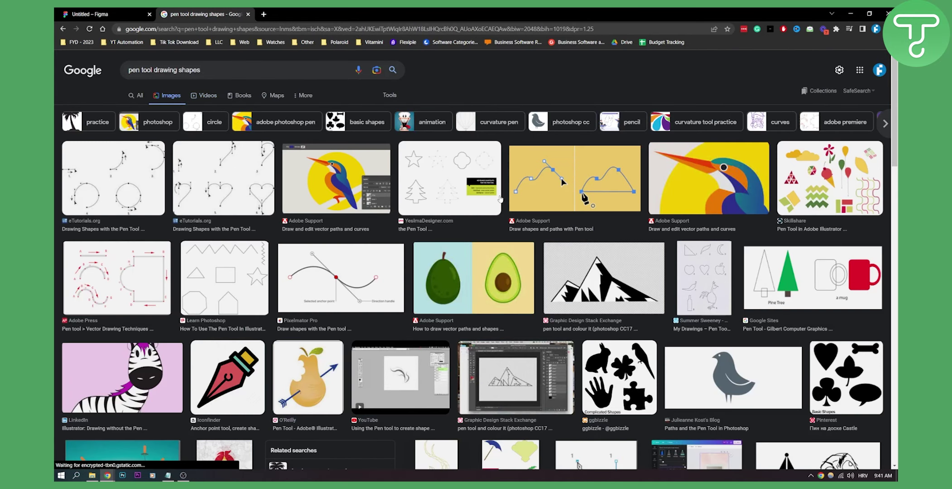
Step: Browse the image results and open Adobe Support's "Draw shapes and paths with Pen tool" picture
left_click(486, 290)
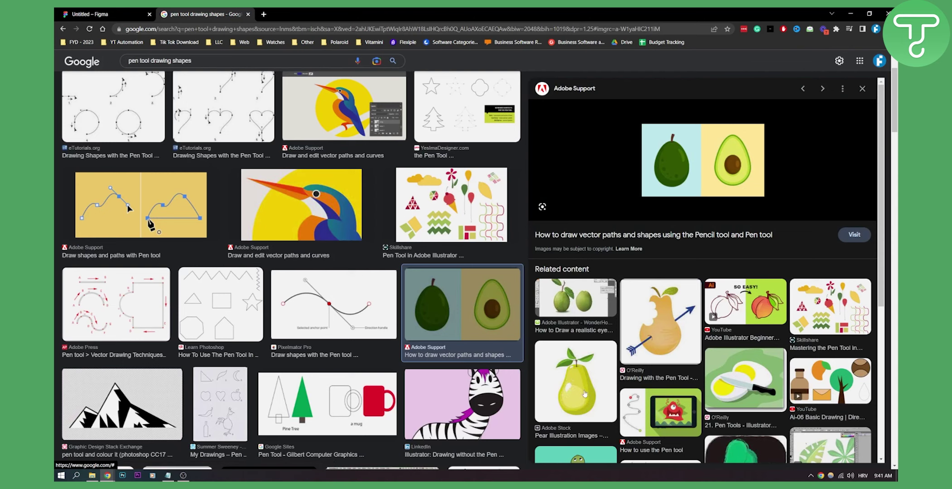
scroll(678, 345, "down", 4)
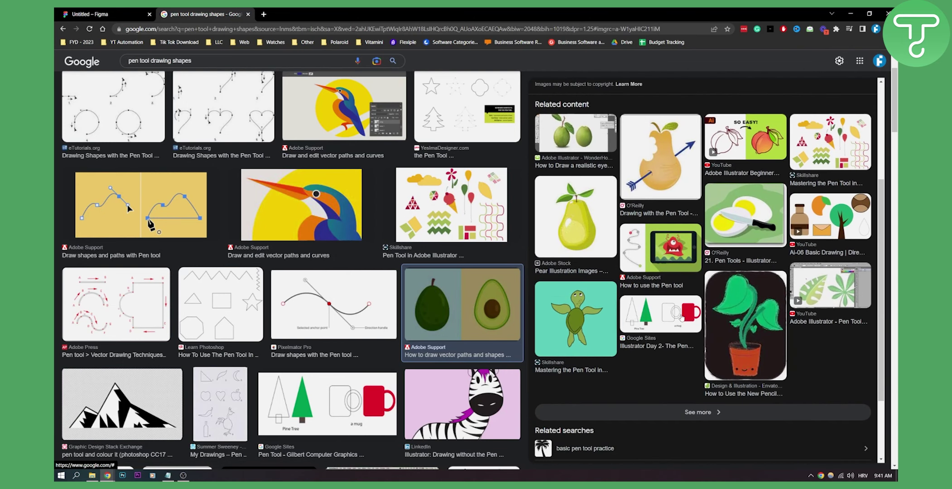
scroll(394, 349, "up", 2)
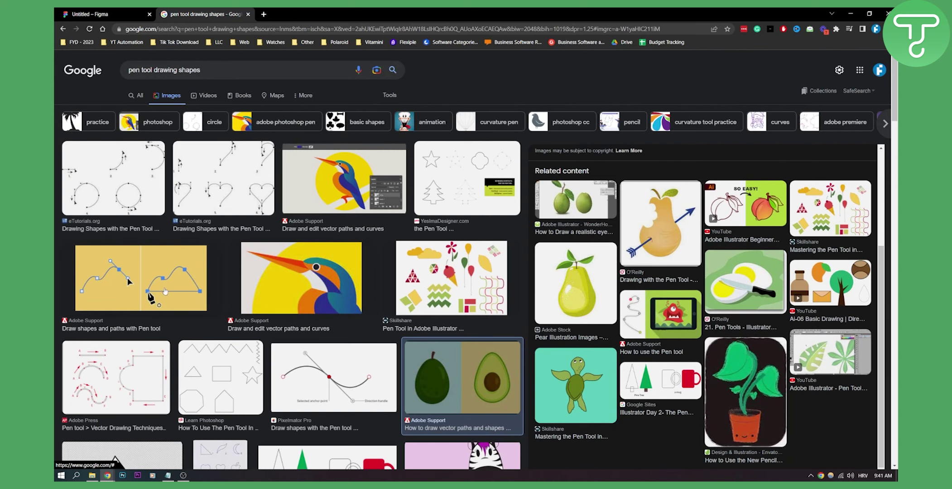
left_click(154, 283)
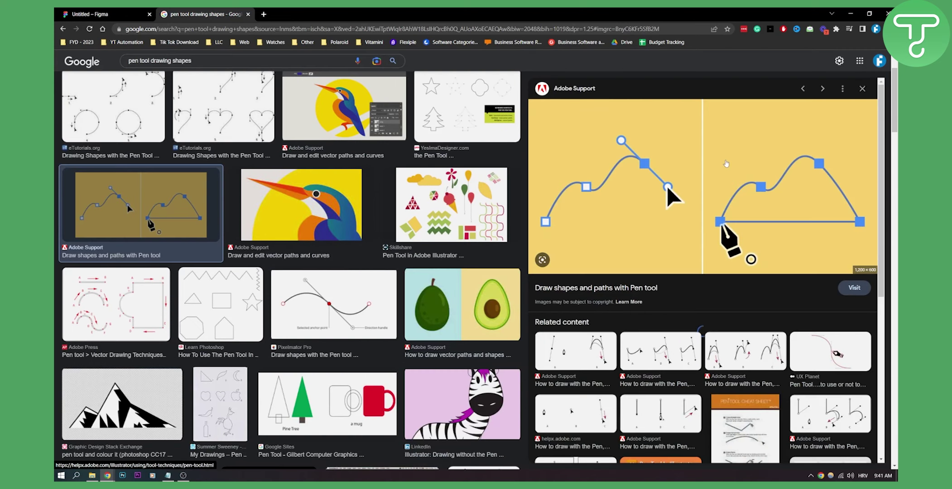
right_click(663, 200)
left_click(684, 294)
Step: Switch back to Figma and delete all points of the rectangle and the blob shape
left_click(99, 14)
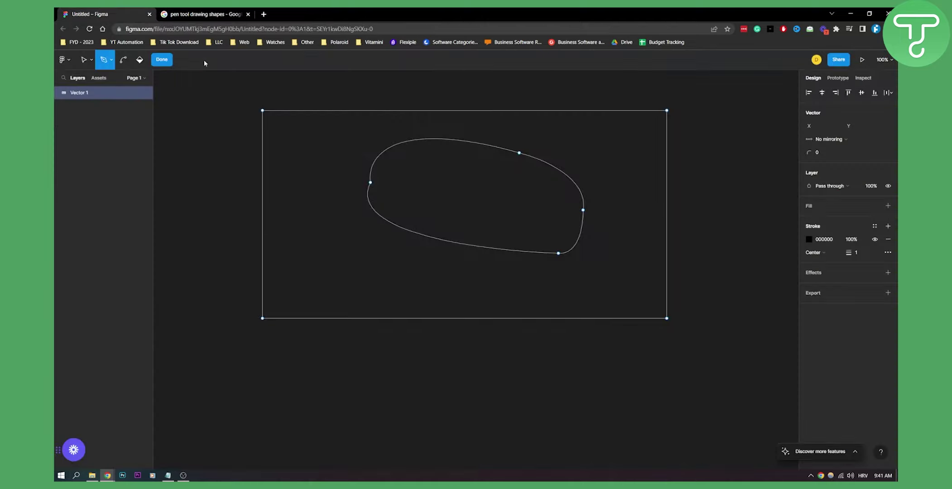
left_click(84, 61)
left_click_drag(238, 96, 691, 334)
key("Delete")
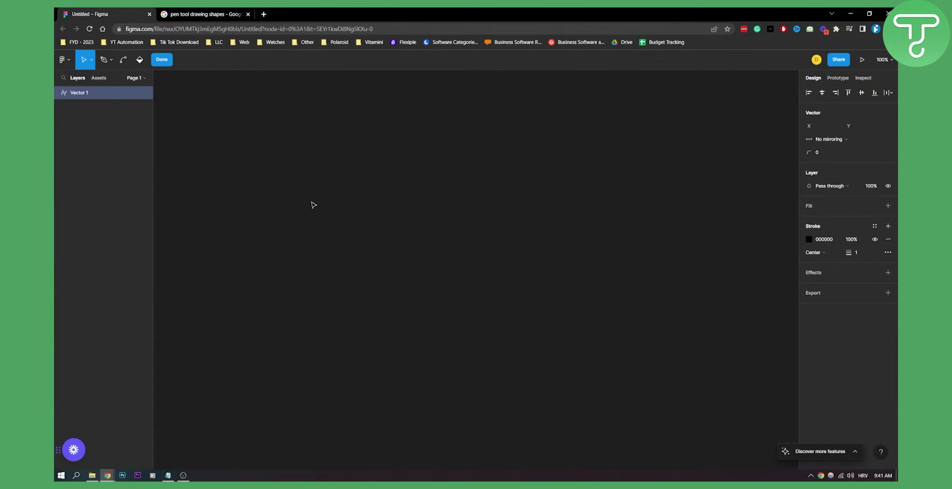
left_click(65, 60)
mouse_move(77, 116)
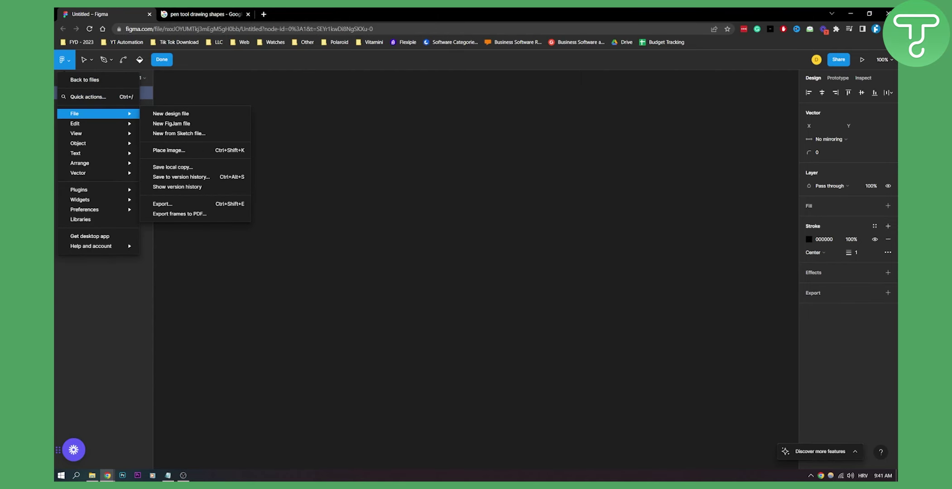
Step: Save the opened Pen tool picture as Pen-hero-2x-2x.jpg and place it on the Figma canvas as a tracing reference
left_click(166, 14)
right_click(594, 215)
left_click(624, 302)
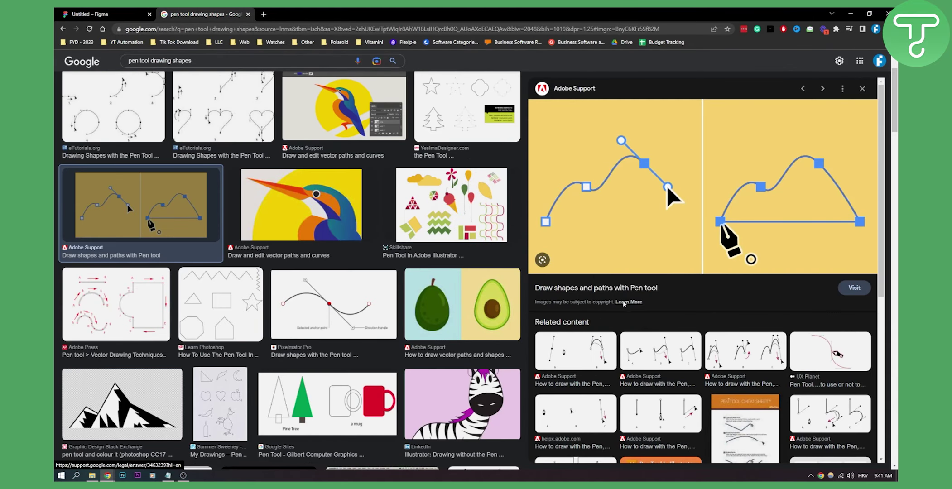
key("Return")
left_click_drag(97, 458, 393, 241)
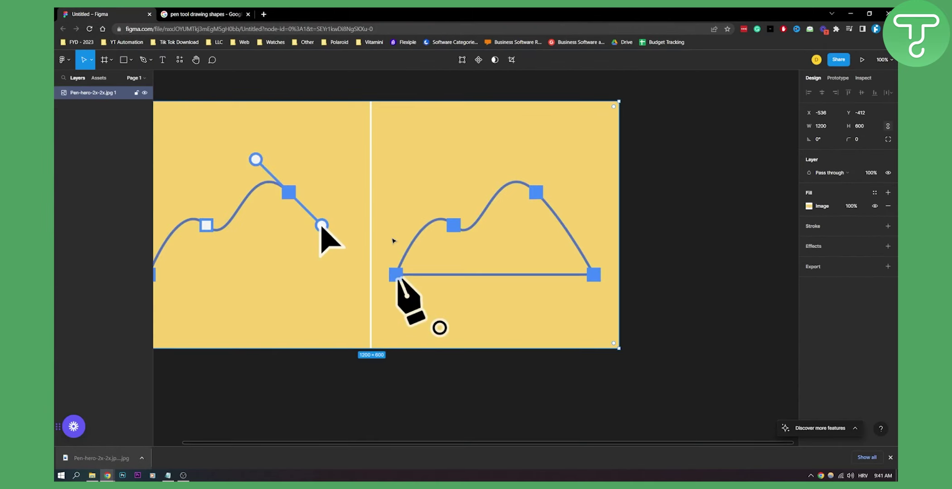
left_click(527, 395)
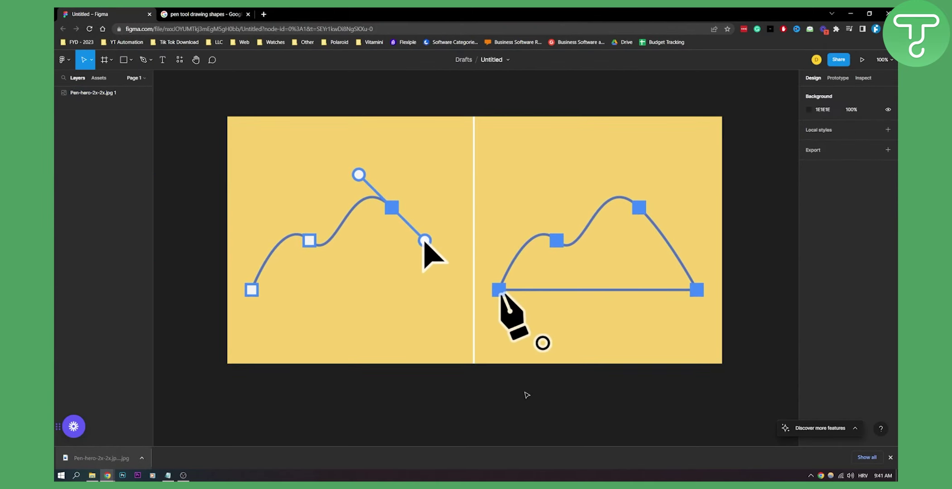
left_click(891, 458)
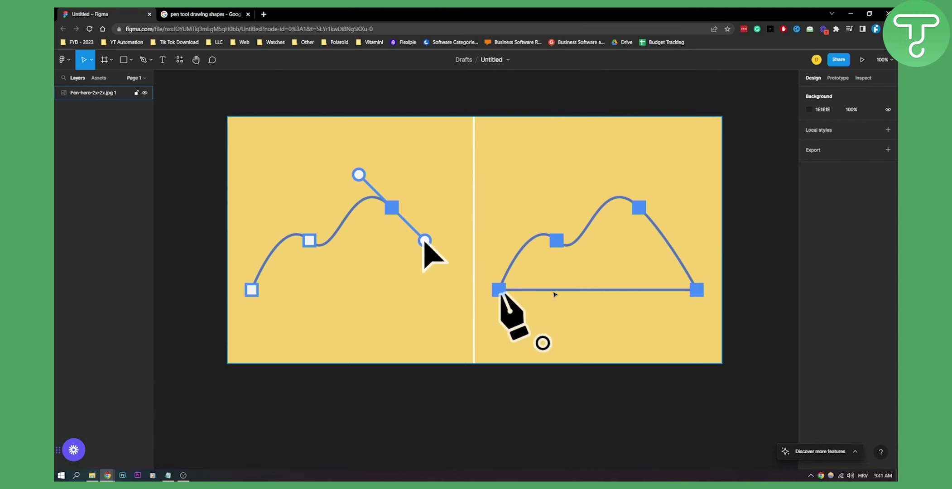
Step: Start tracing the mountain outline in the picture's right half with the Pen tool, curving from its lower-left corner to the second anchor
left_click(149, 63)
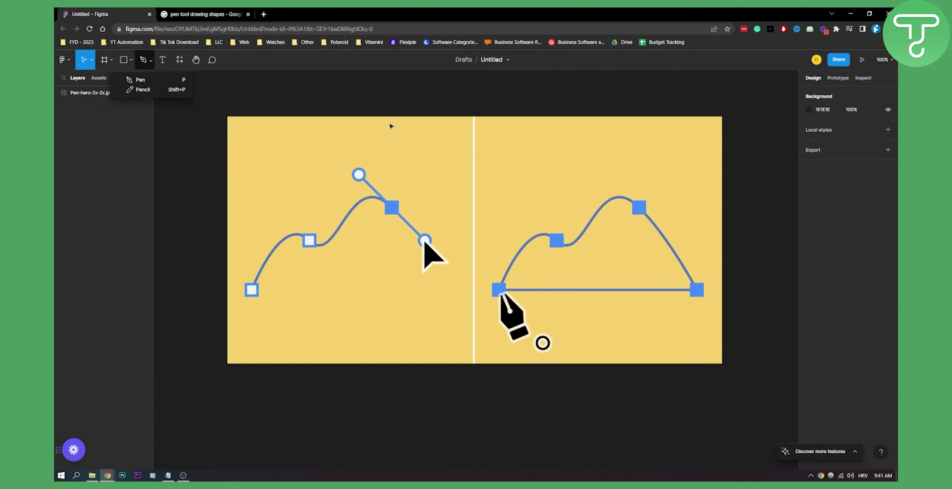
left_click(179, 84)
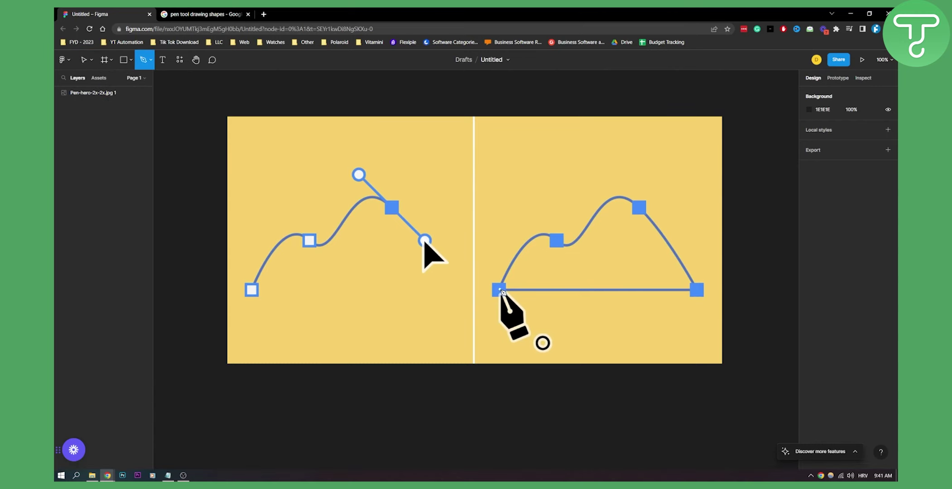
left_click(500, 290)
left_click_drag(558, 242, 590, 270)
left_click_drag(593, 269, 593, 267)
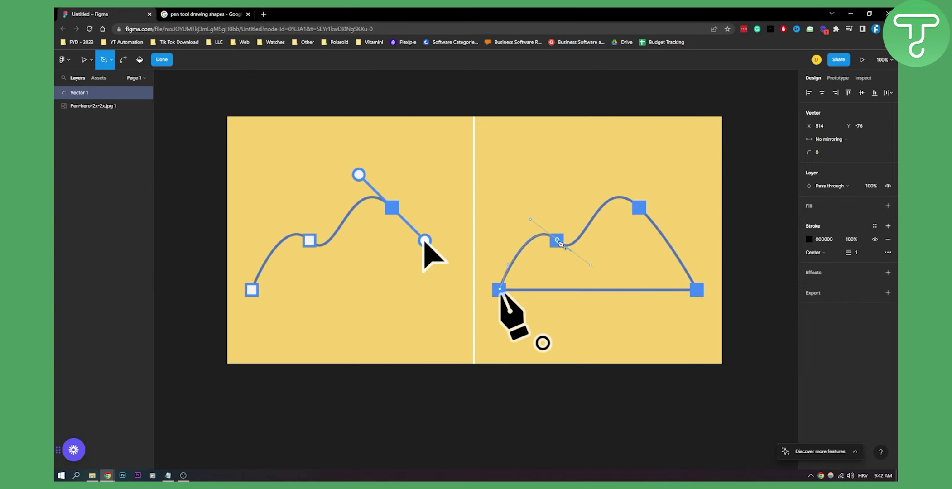
left_click(558, 241)
Step: Continue the traced path to the anchor near the higher peak and adjust the curve handles to match the reference line
left_click_drag(643, 211, 668, 191)
left_click_drag(575, 234, 674, 141)
key("ctrl")
key("ctrl+z")
left_click_drag(569, 248, 670, 244)
left_click(576, 218)
left_click_drag(580, 222, 584, 268)
left_click_drag(618, 179, 600, 171)
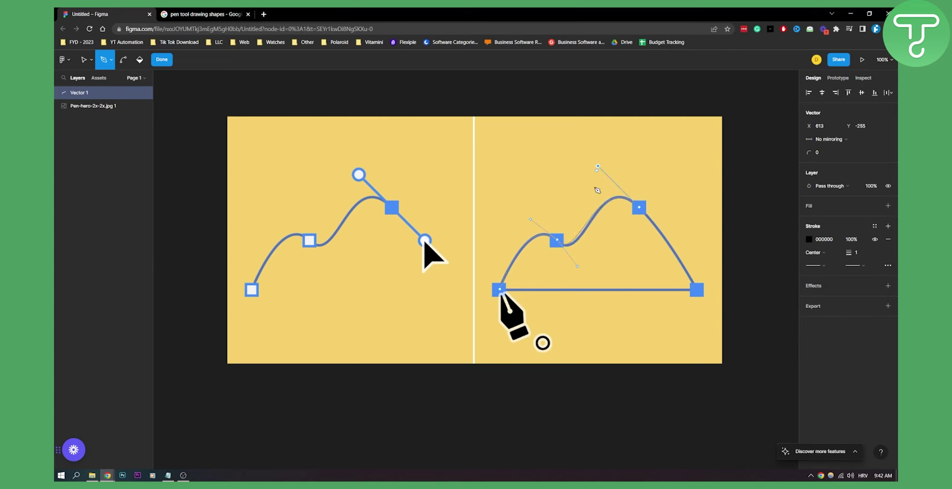
left_click_drag(577, 266, 582, 272)
Step: Extend the traced path down to the outline's lower-right corner and close it along the baseline at the starting point
left_click(644, 211)
left_click_drag(700, 295, 709, 314)
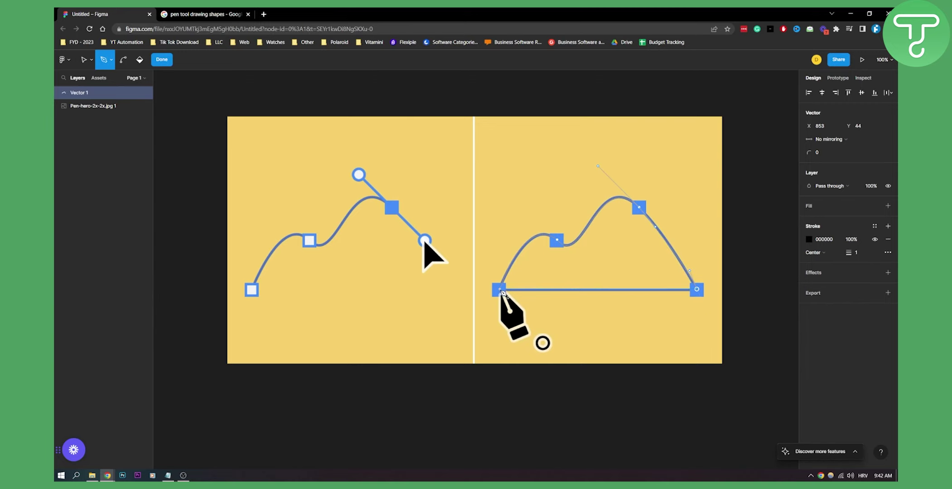
left_click(501, 290)
Step: Move the reference picture down away from the traced outline and select the finished vector
left_click(84, 61)
left_click_drag(540, 143, 518, 391)
key("Escape")
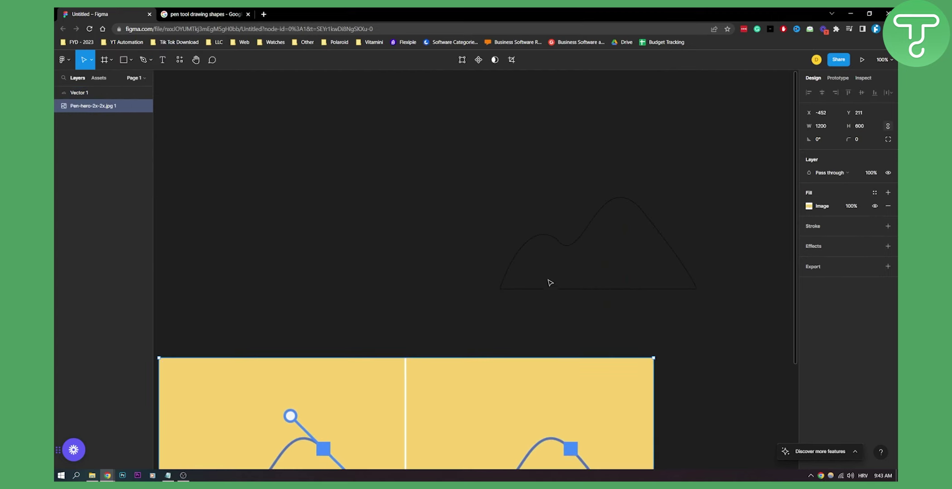
left_click(570, 247)
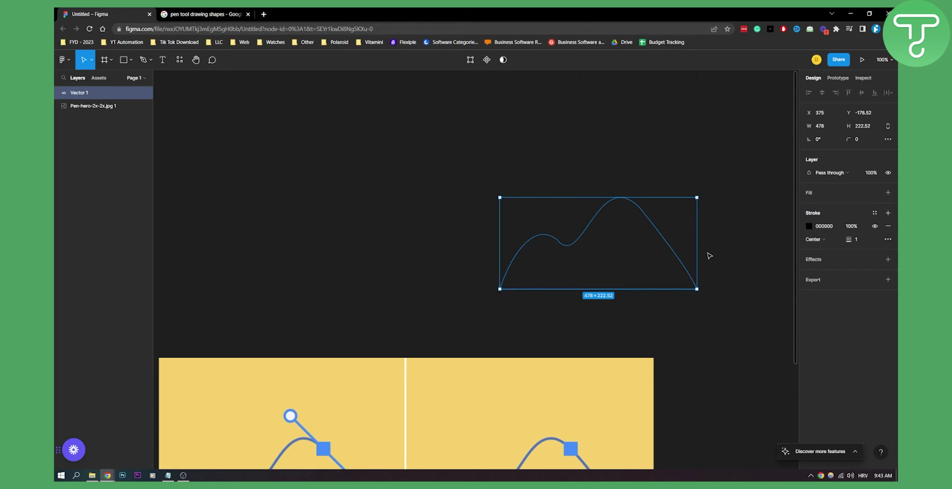